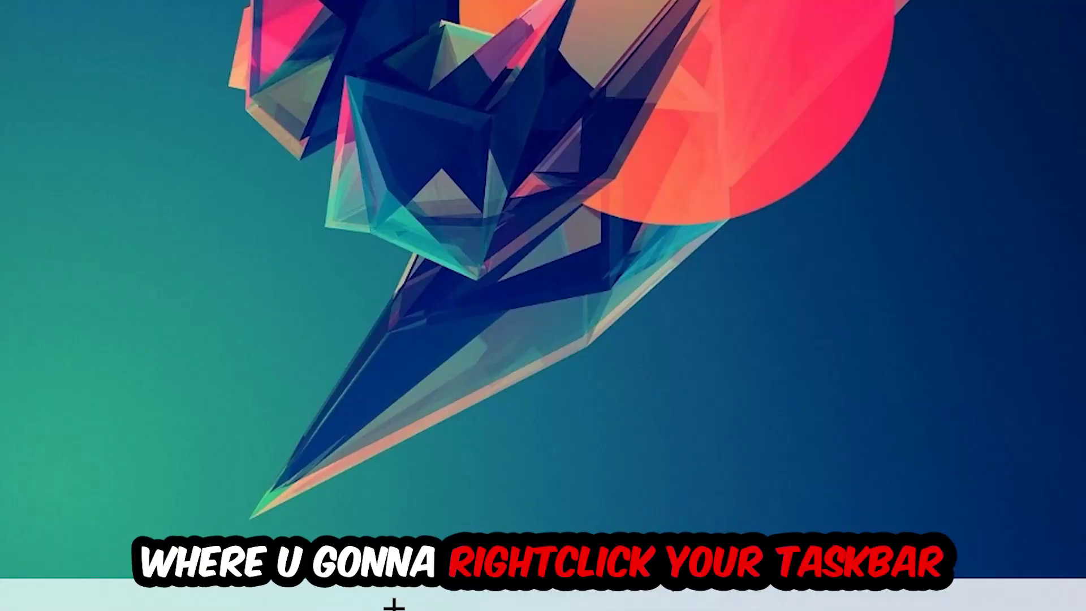
Open Task Manager from the taskbar, maximize it, and bring up Google Chrome's process menu.
right_click(458, 601)
left_click(509, 548)
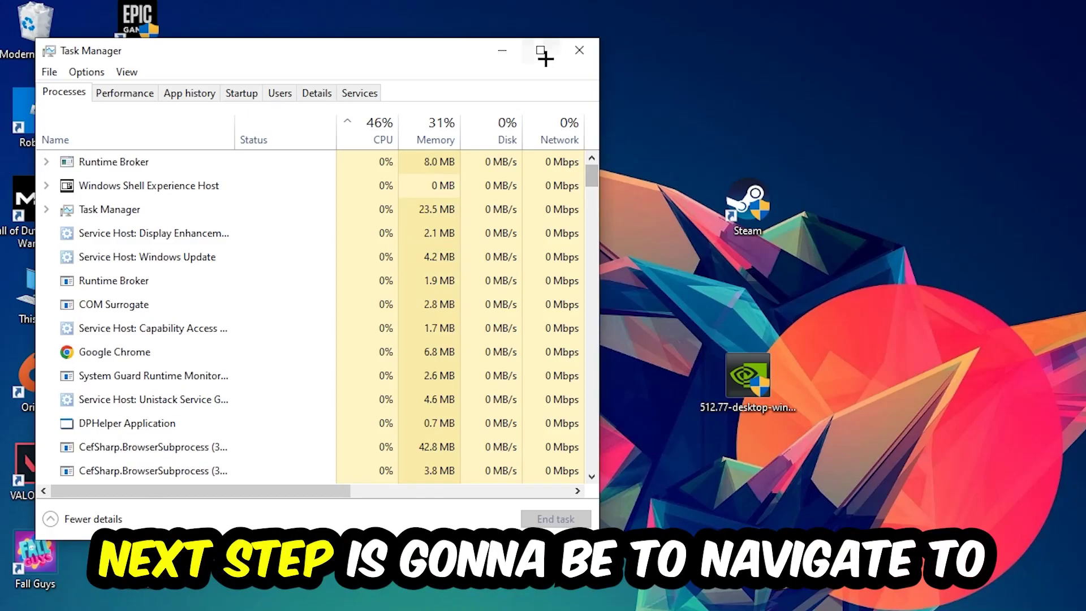
left_click(541, 52)
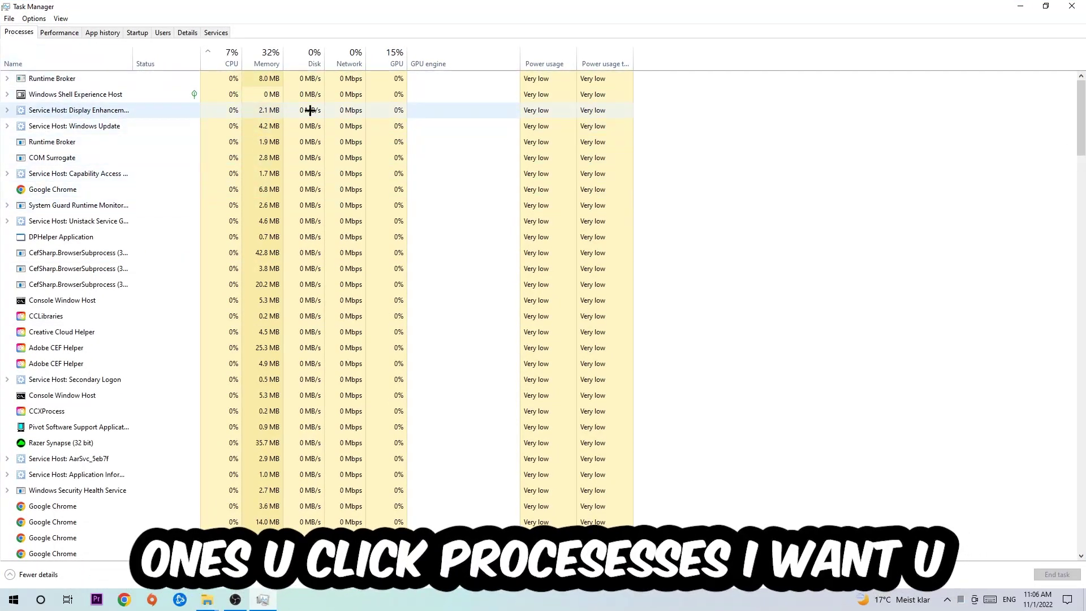
left_click(275, 189)
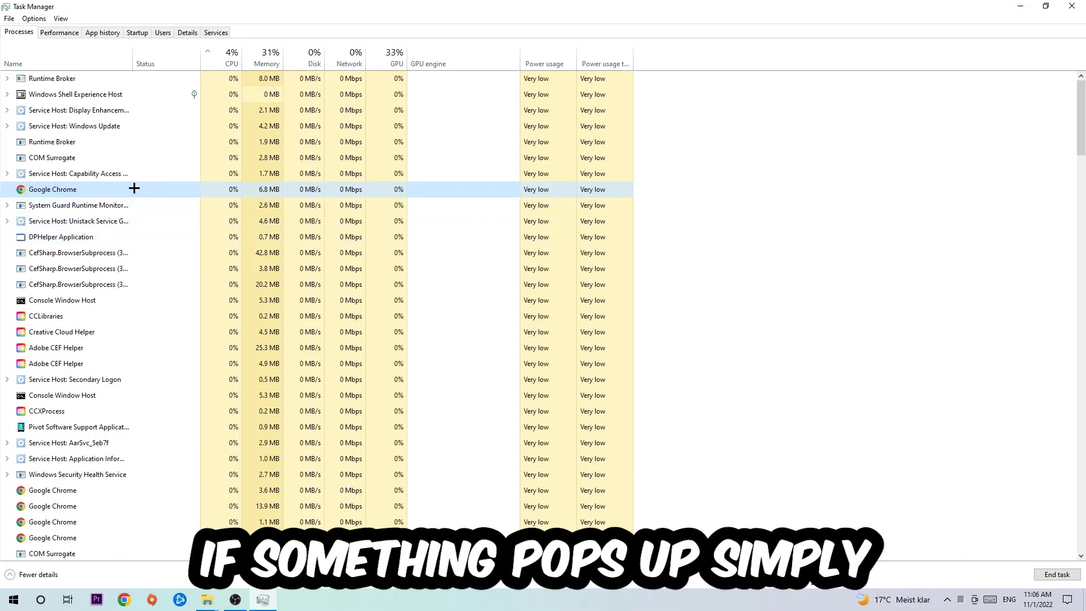
right_click(134, 189)
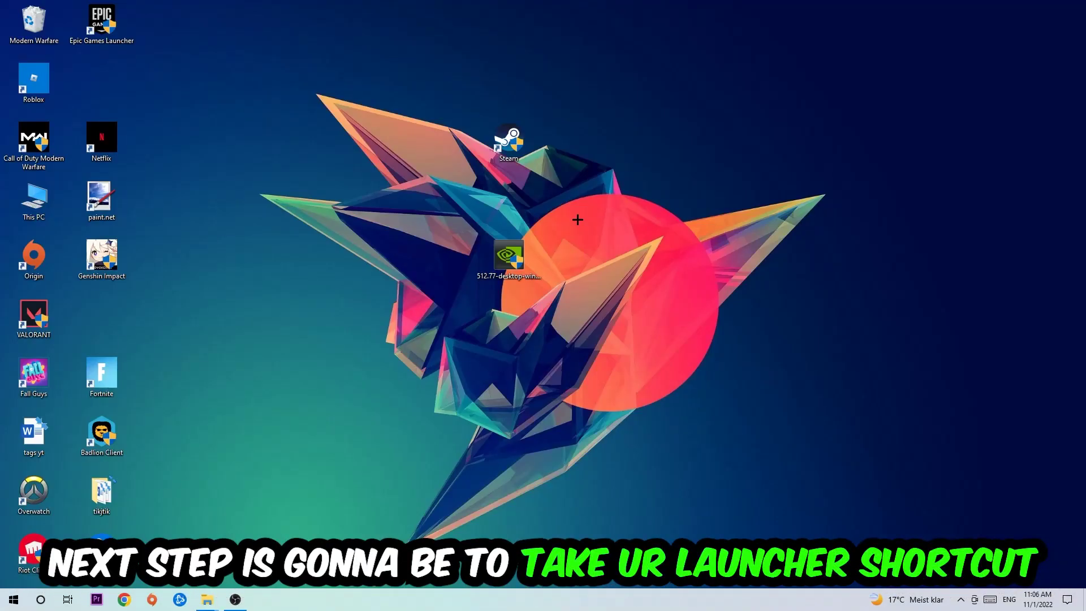
Reposition the Steam desktop shortcut and run it as administrator.
left_click_drag(510, 141, 645, 201)
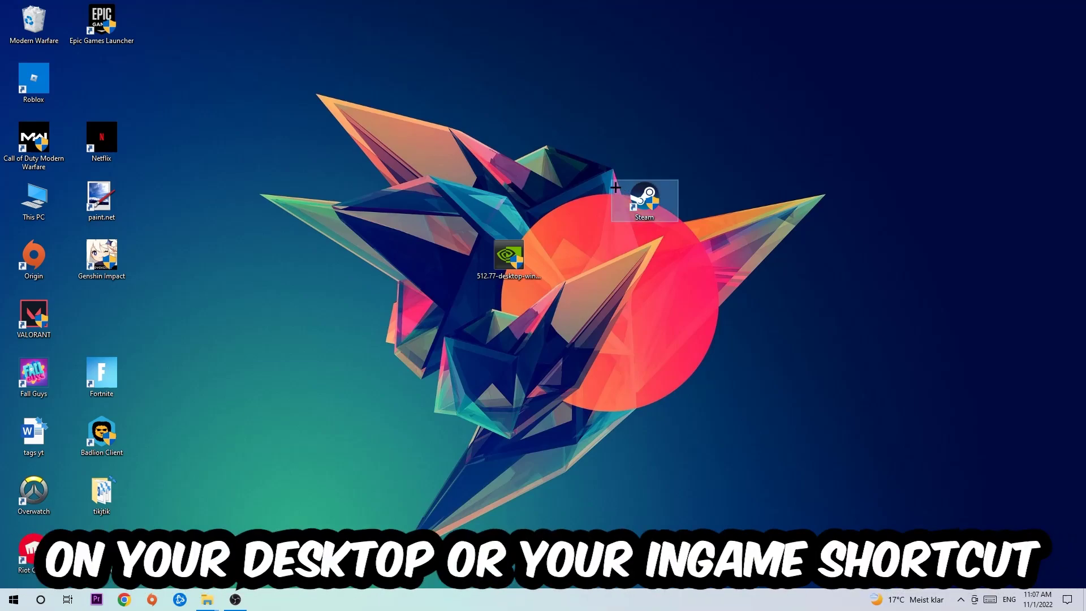
left_click_drag(645, 200, 436, 136)
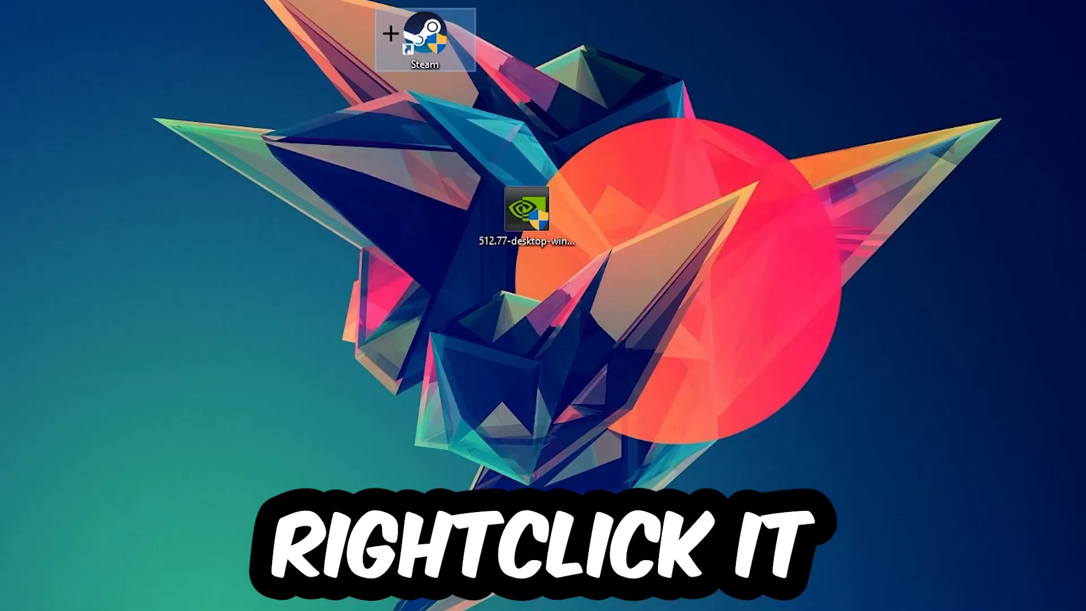
right_click(390, 33)
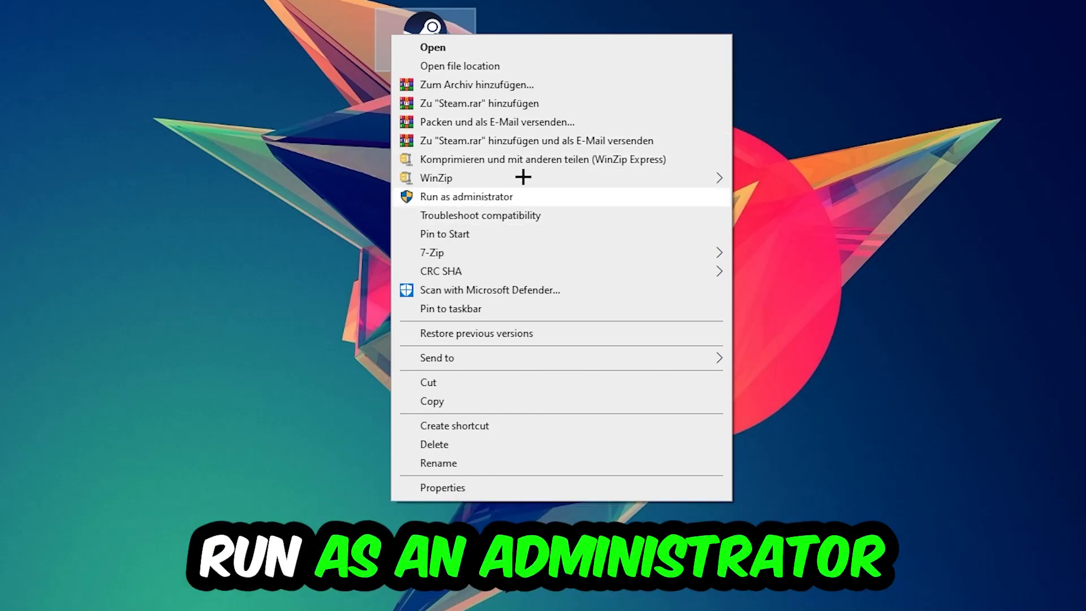
left_click(523, 197)
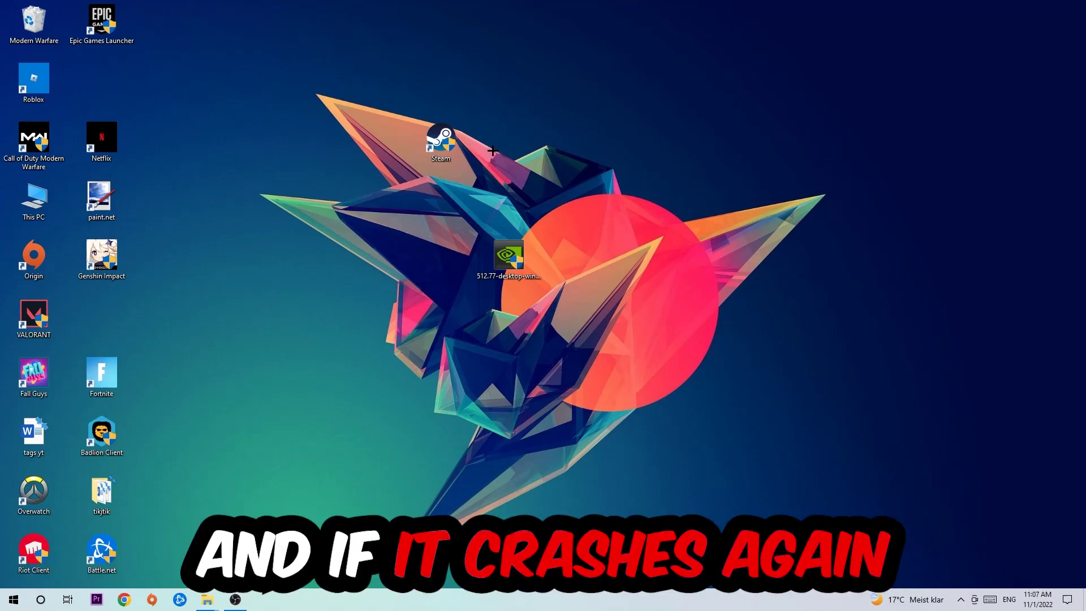
In the Steam shortcut's Compatibility properties, apply Windows 8 mode and administrator rights with OK.
left_click_drag(440, 139, 354, 194)
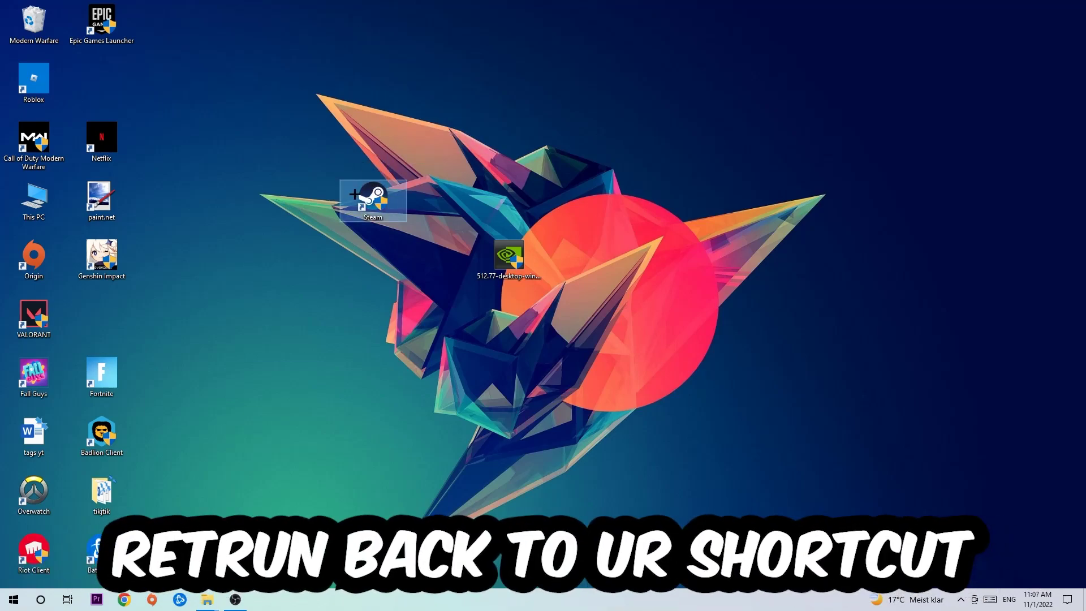
right_click(353, 194)
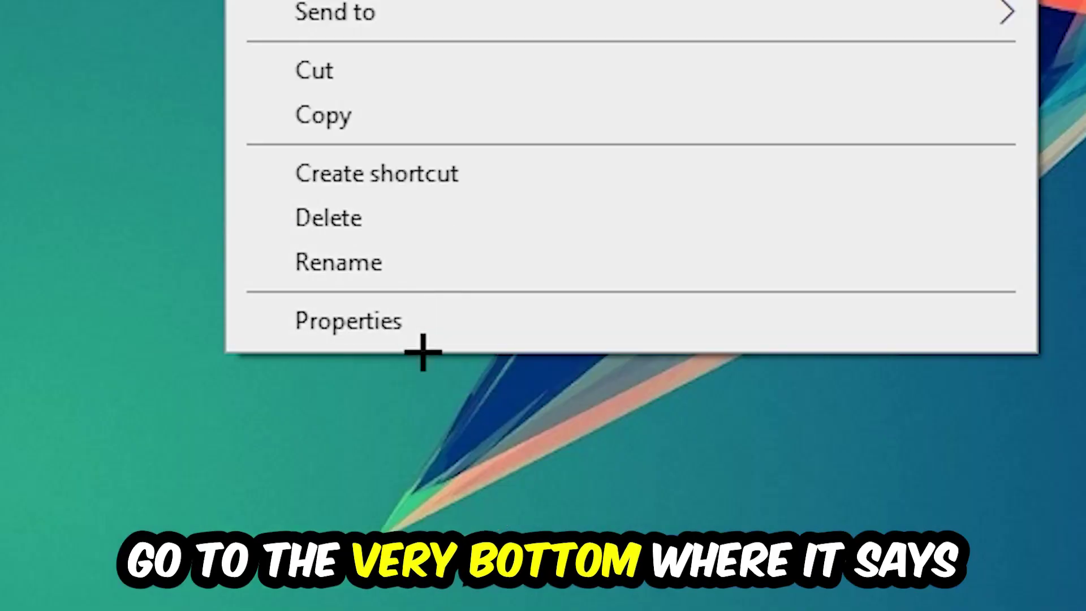
left_click(423, 349)
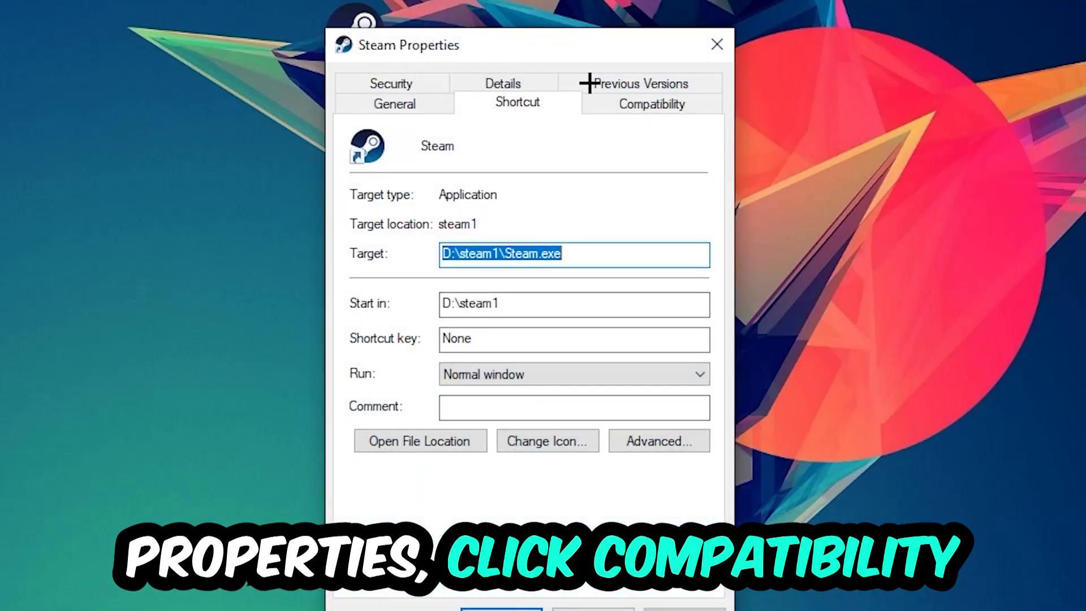
left_click(611, 103)
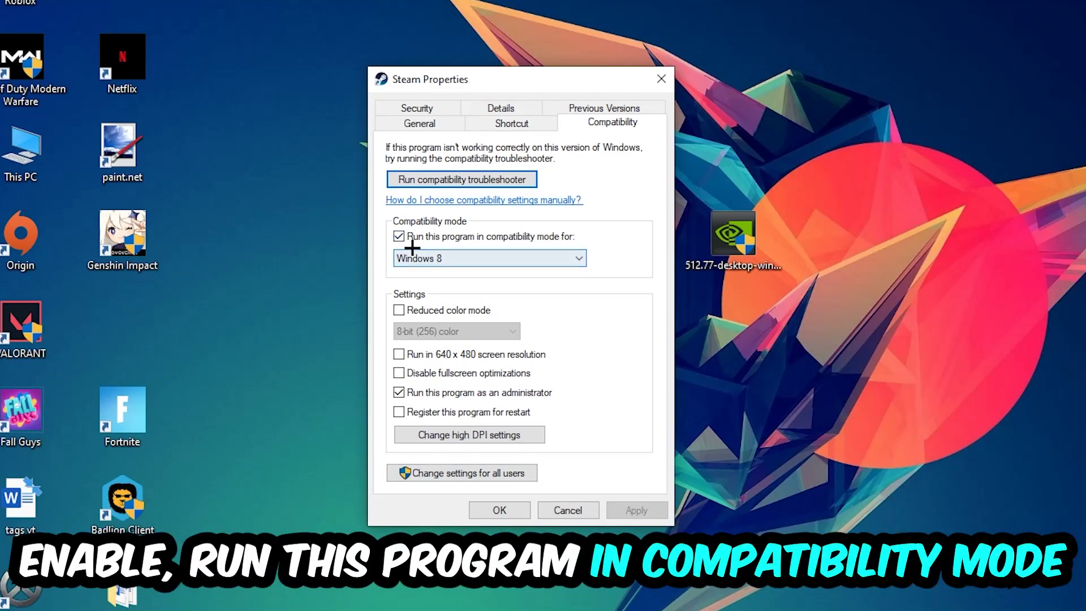
left_click(565, 256)
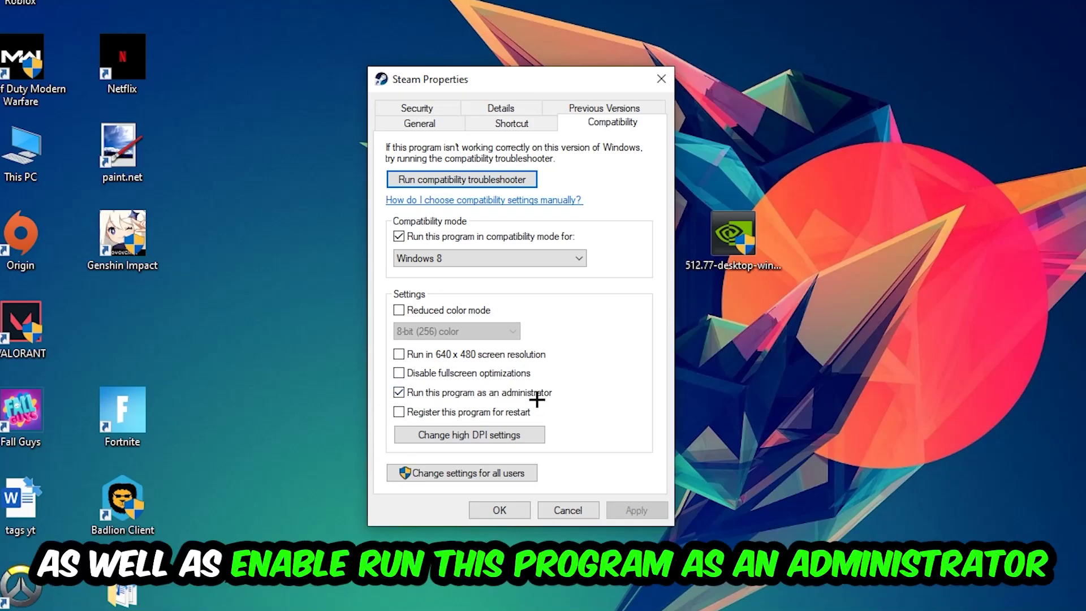
left_click(501, 510)
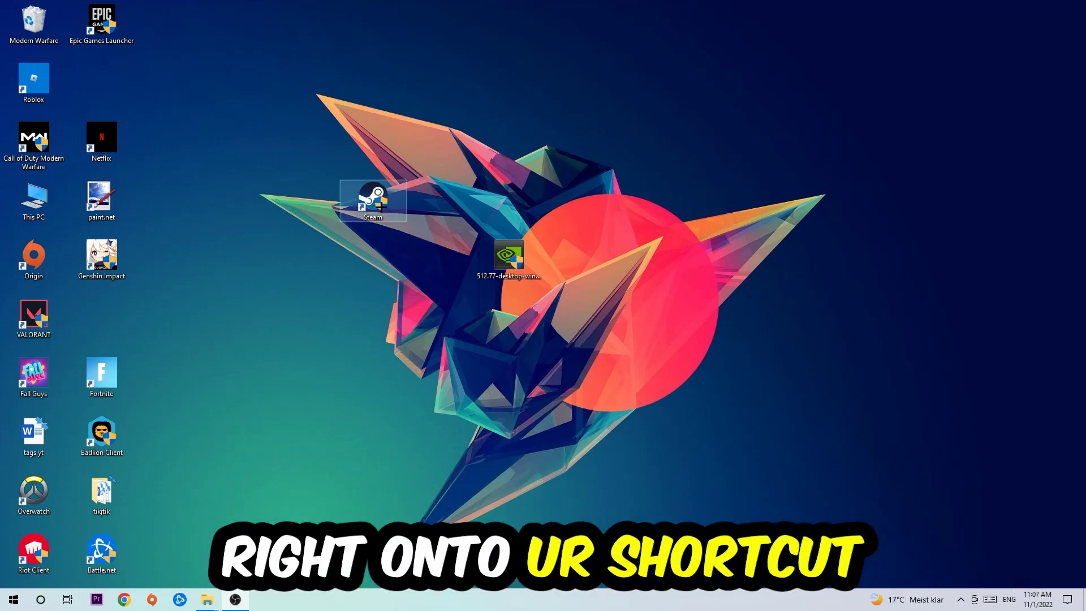
mouse_move(374, 197)
left_mouse_down()
mouse_move(501, 200)
mouse_move(374, 200)
left_mouse_up()
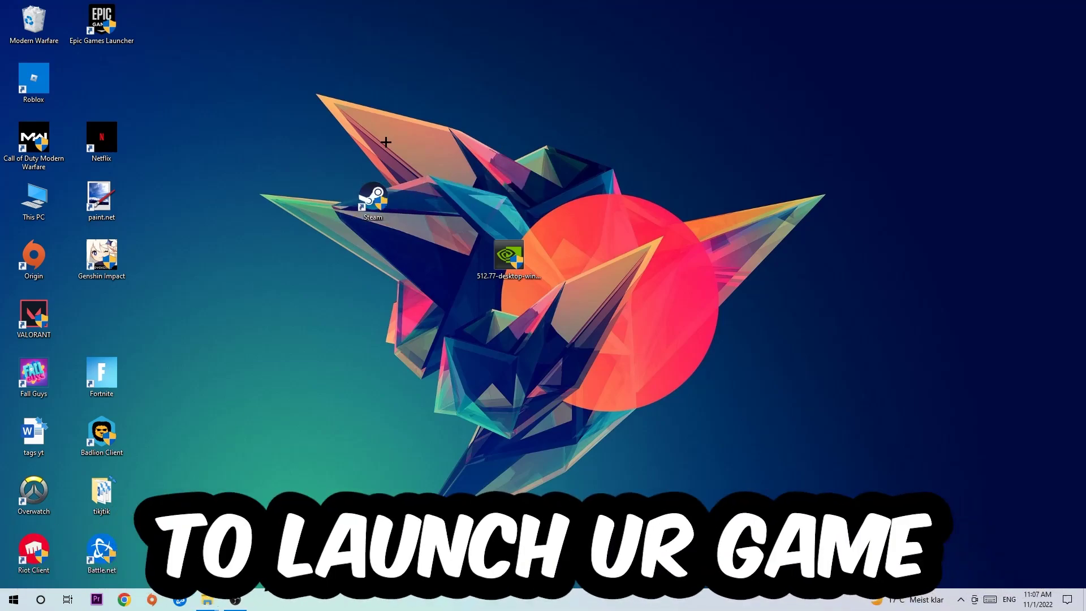